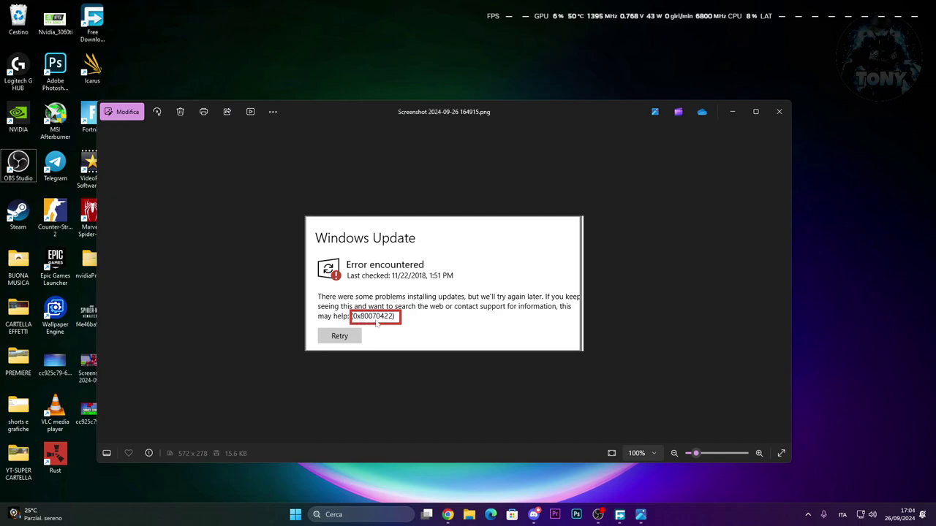
Minimize the error screenshot, launch the Servizi console and open the properties of the Windows Update service.
{"action": "left_click", "coordinate": [733, 112]}
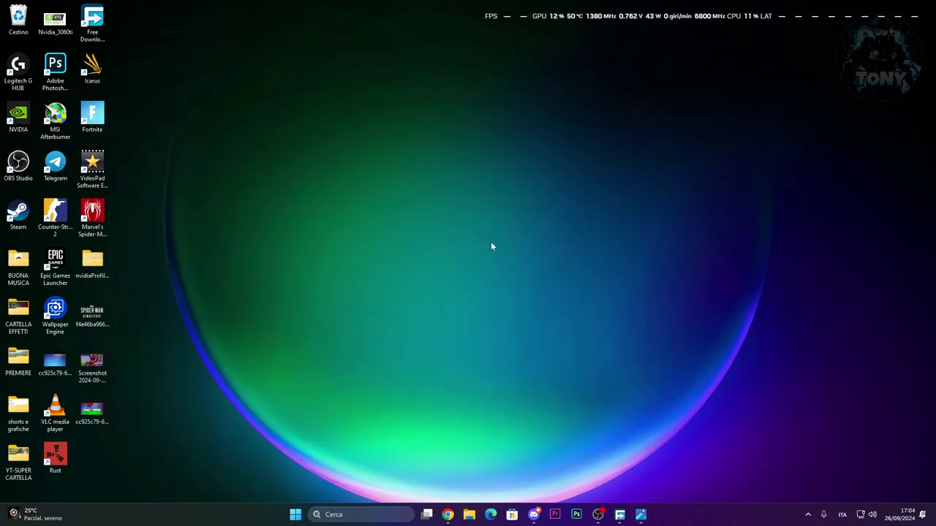
{"action": "left_click", "coordinate": [354, 512]}
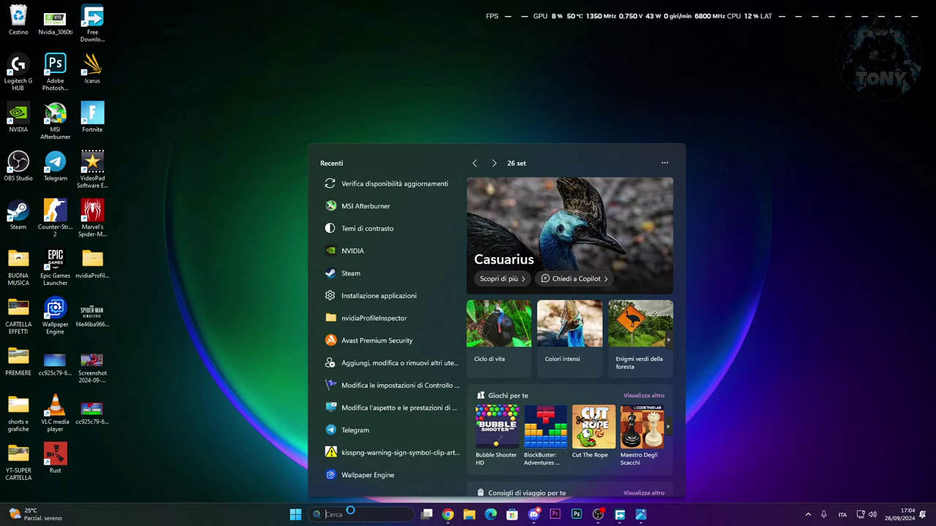
{"action": "type", "text": "SERVizi"}
{"action": "left_click", "coordinate": [382, 220]}
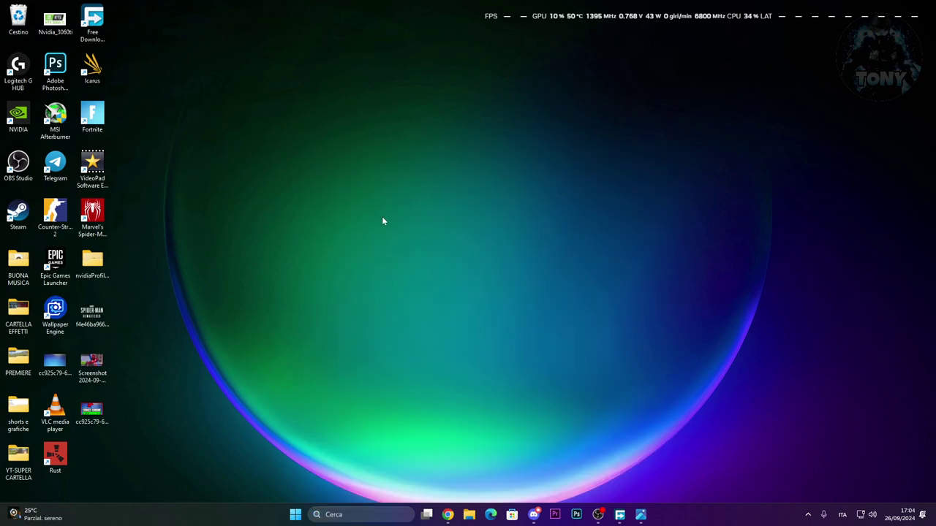
{"action": "left_click_drag", "start_coordinate": [268, 36], "coordinate": [523, 66]}
{"action": "scroll", "coordinate": [596, 192], "scroll_direction": "down", "scroll_amount": 20}
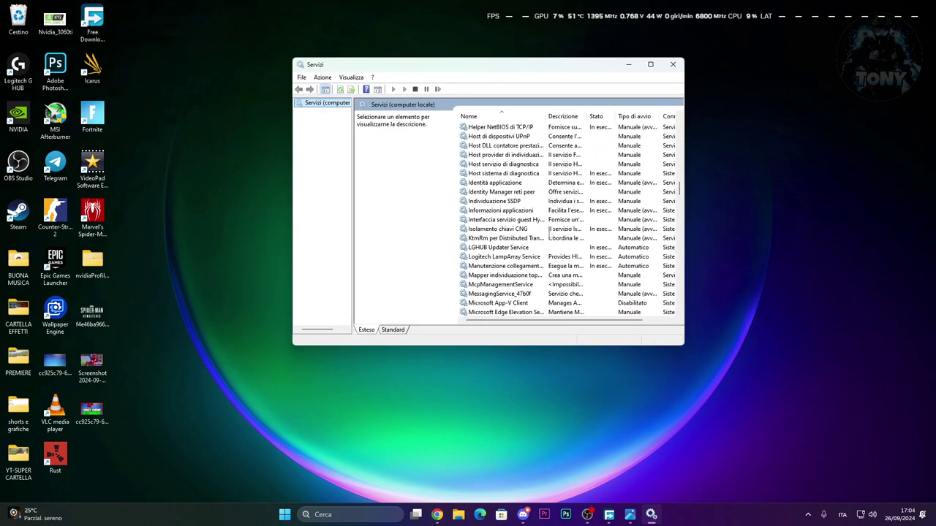
{"action": "double_click", "coordinate": [505, 276]}
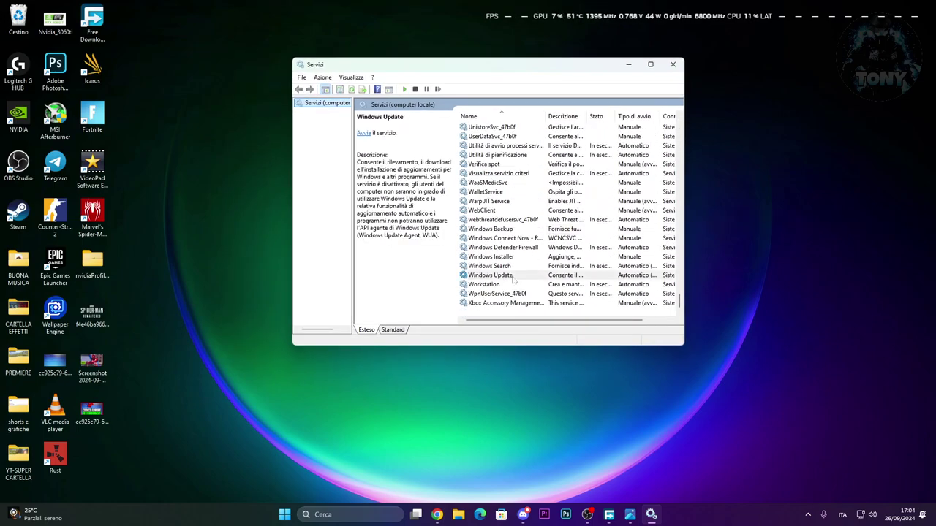
Set the Windows Update service's startup type to Automatico, start the service, apply the changes and close the Servizi console.
{"action": "left_click", "coordinate": [466, 191]}
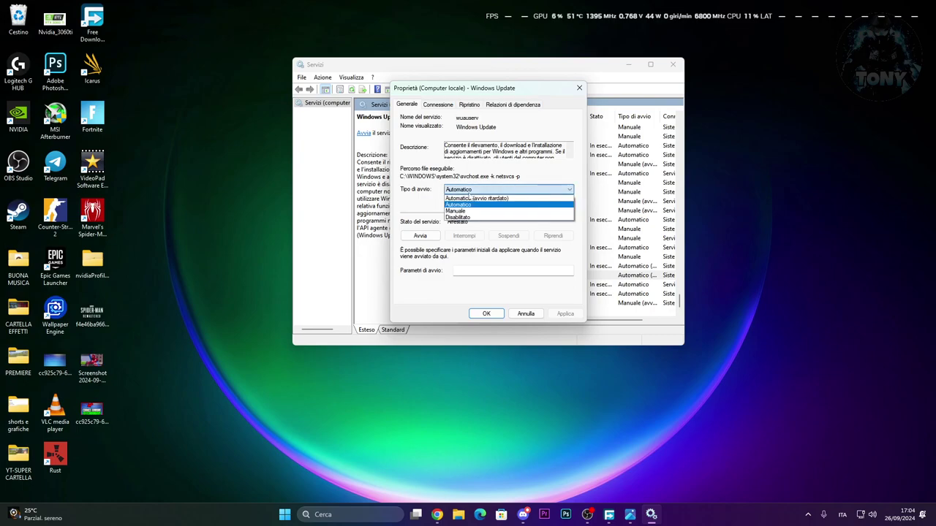
{"action": "left_click", "coordinate": [463, 208]}
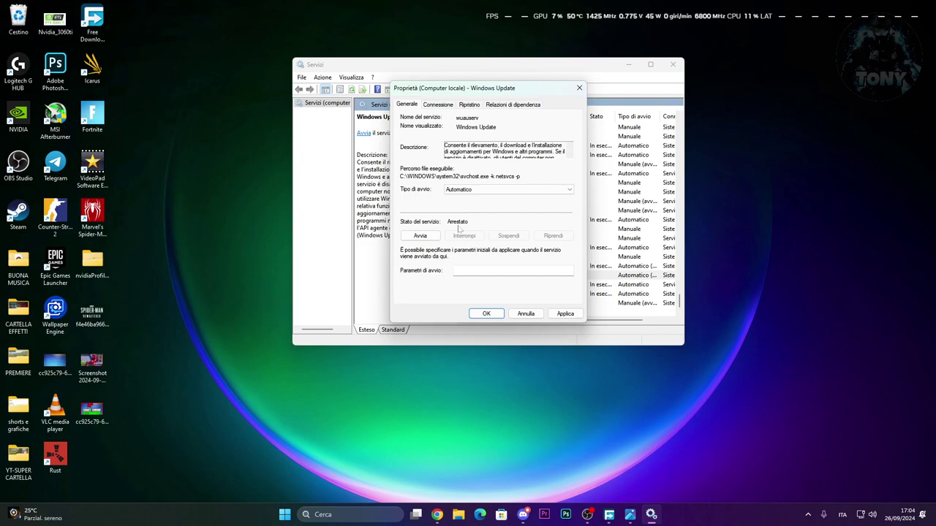
{"action": "left_click", "coordinate": [426, 237]}
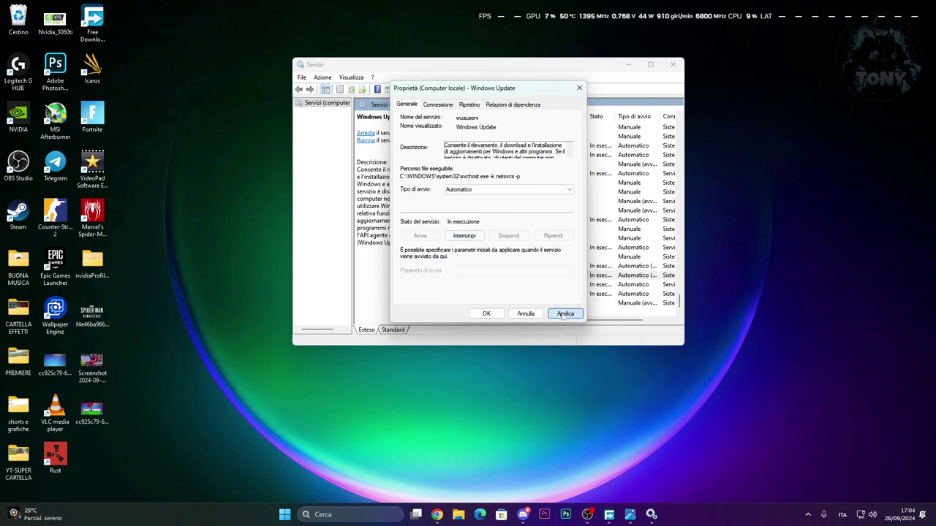
{"action": "left_click", "coordinate": [497, 312]}
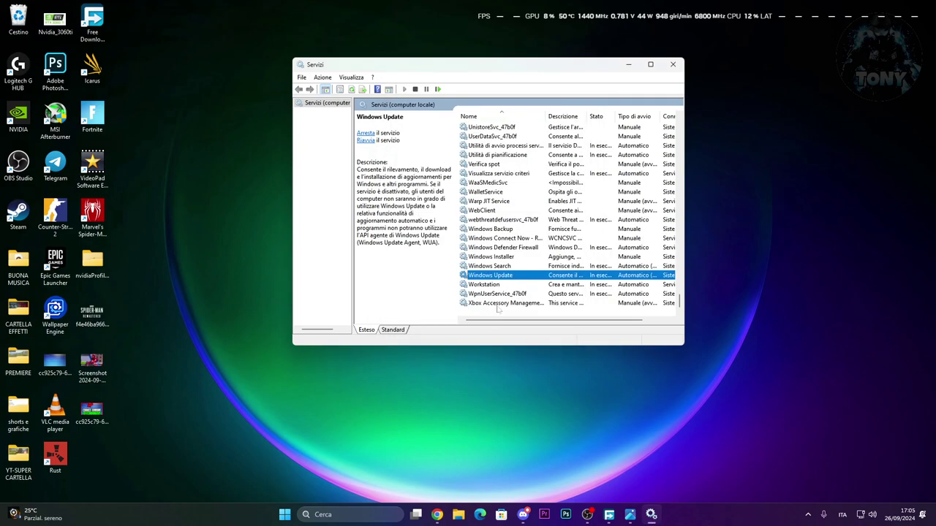
{"action": "left_click", "coordinate": [672, 65]}
Search for the troubleshooting settings and open the Altri strumenti di risoluzione dei problemi page.
{"action": "left_click", "coordinate": [364, 515]}
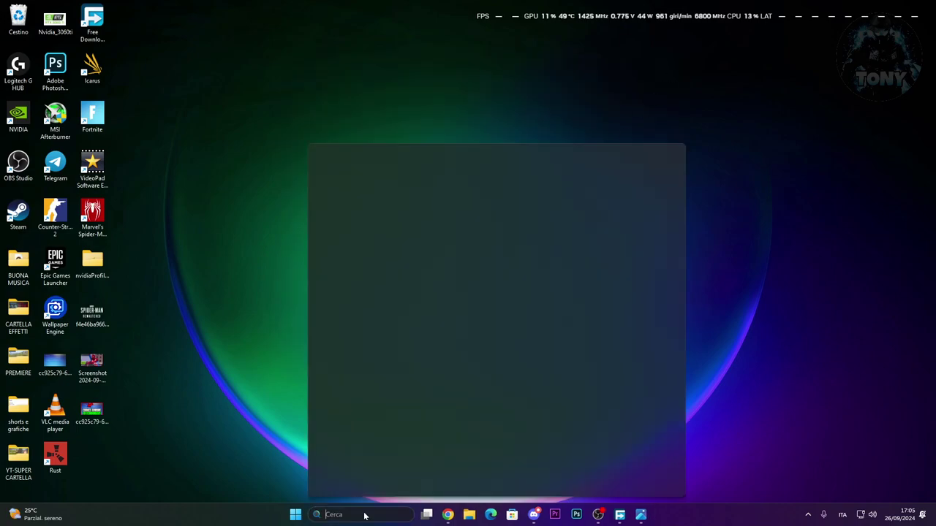
{"action": "type", "text": "RISOL"}
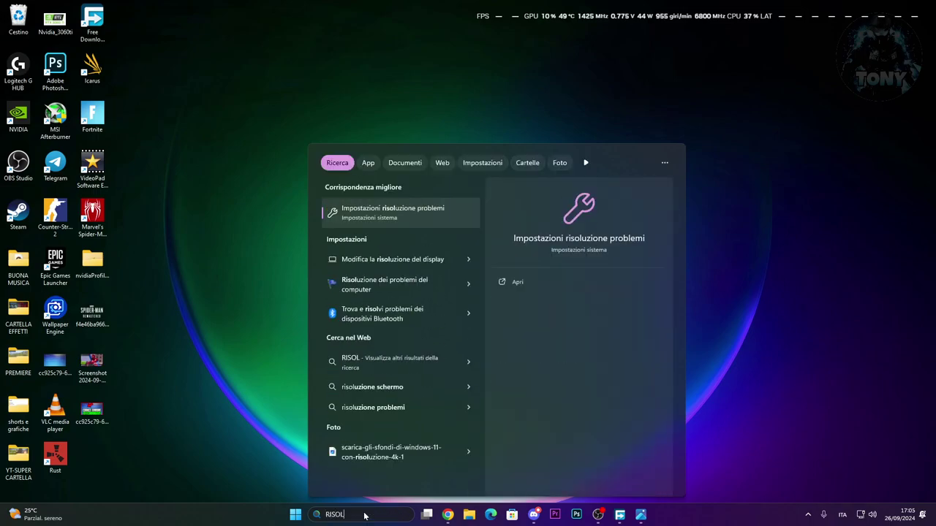
{"action": "key", "text": "Return"}
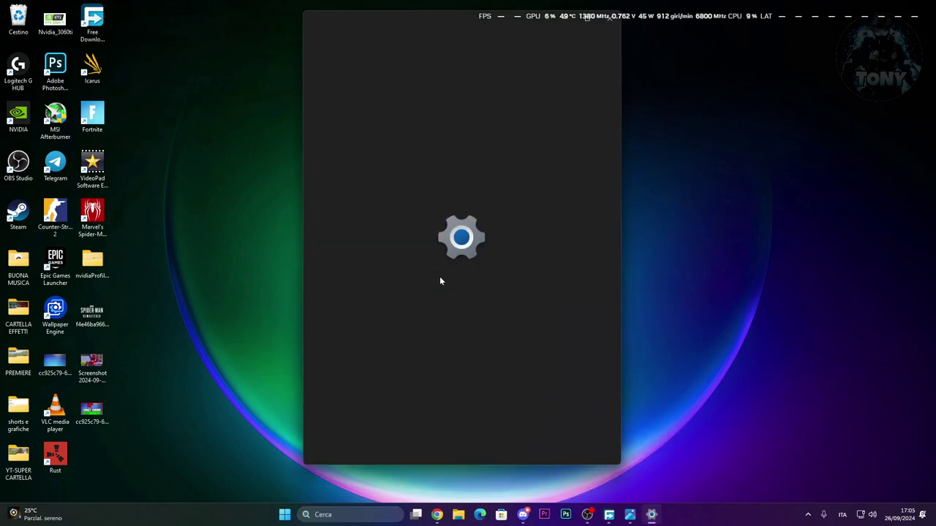
{"action": "left_click", "coordinate": [449, 250]}
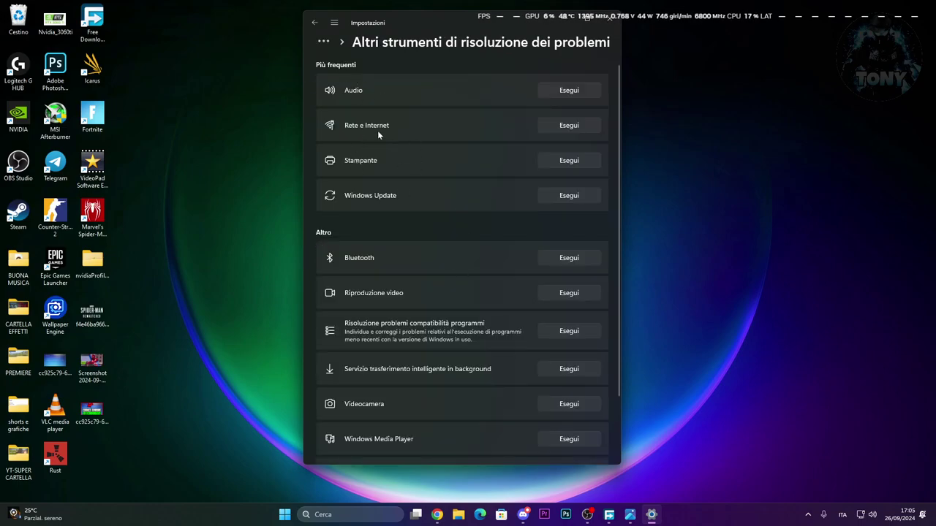
Run the Windows Update troubleshooter, answer Sì to whether the problem was solved, and close it along with the settings window.
{"action": "left_click", "coordinate": [567, 196]}
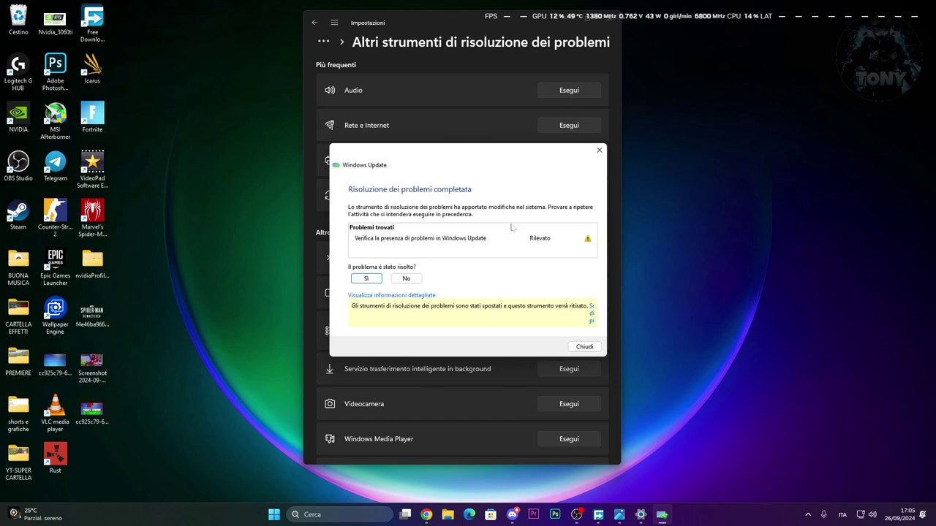
{"action": "left_click", "coordinate": [367, 278]}
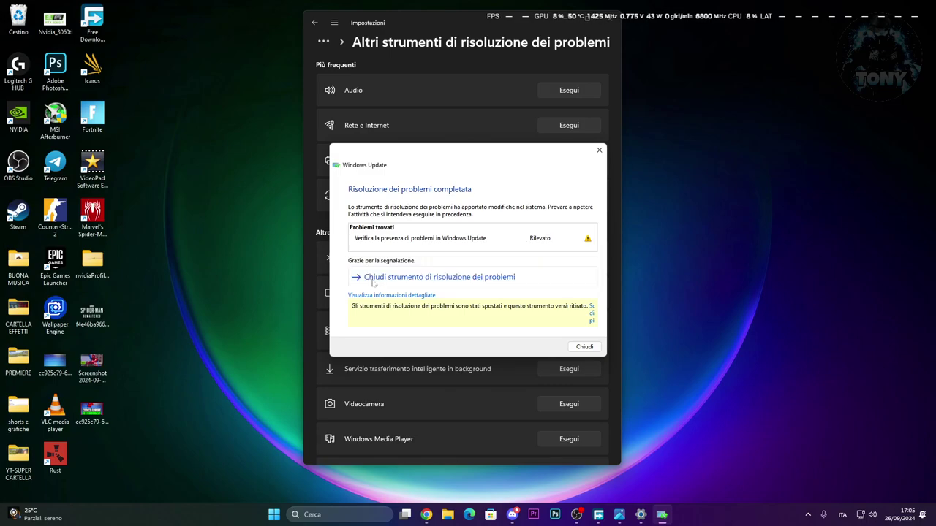
{"action": "left_click", "coordinate": [411, 283]}
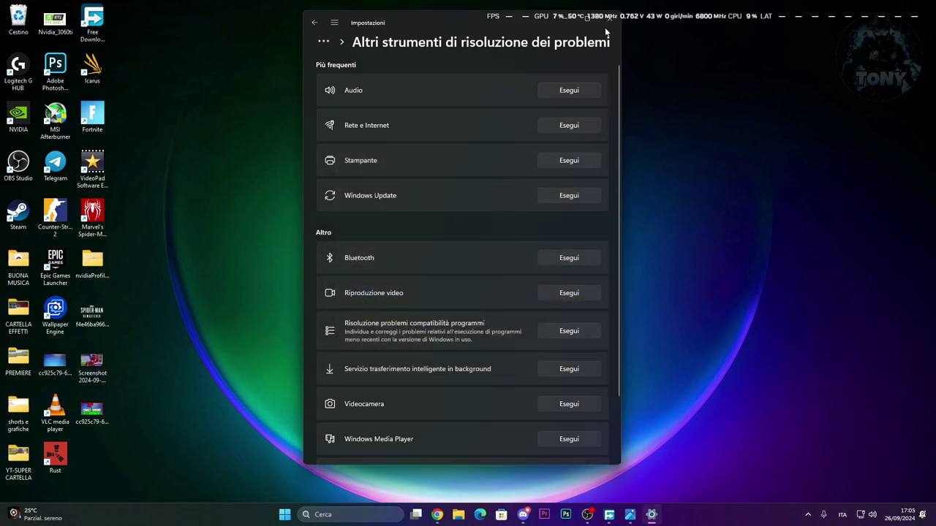
{"action": "left_click", "coordinate": [606, 24]}
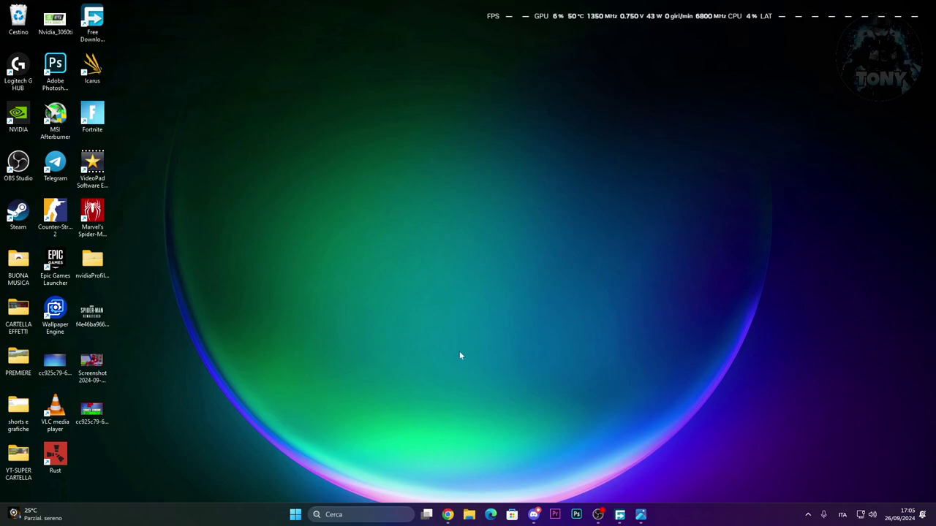
Open the SoftwareDistribution folder inside the Windows folder on Disco locale (C:) in File Explorer.
{"action": "left_click", "coordinate": [469, 514]}
{"action": "scroll", "coordinate": [74, 333], "scroll_direction": "down", "scroll_amount": 3}
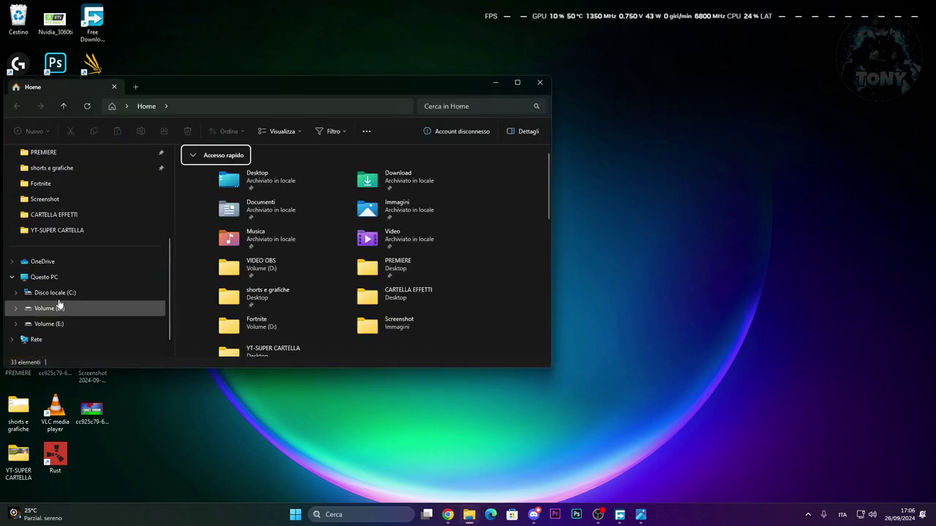
{"action": "left_click", "coordinate": [37, 277]}
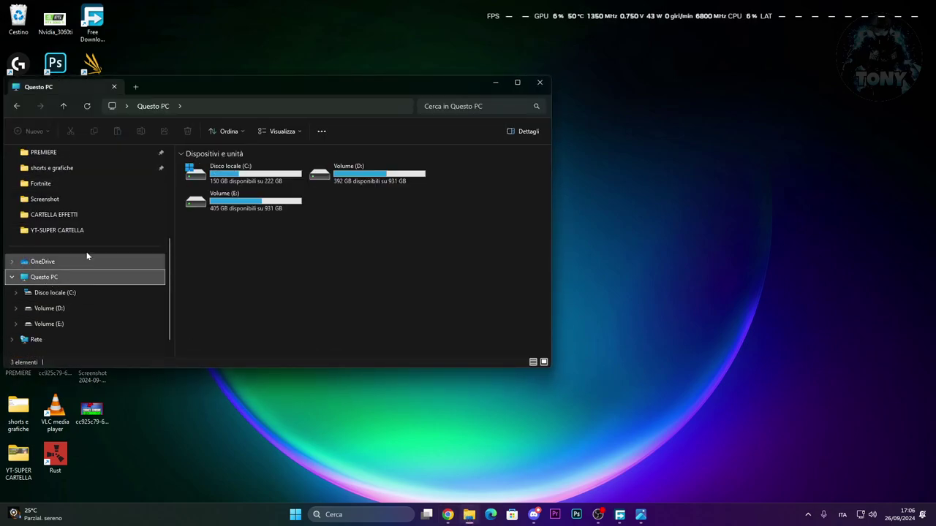
{"action": "double_click", "coordinate": [258, 170]}
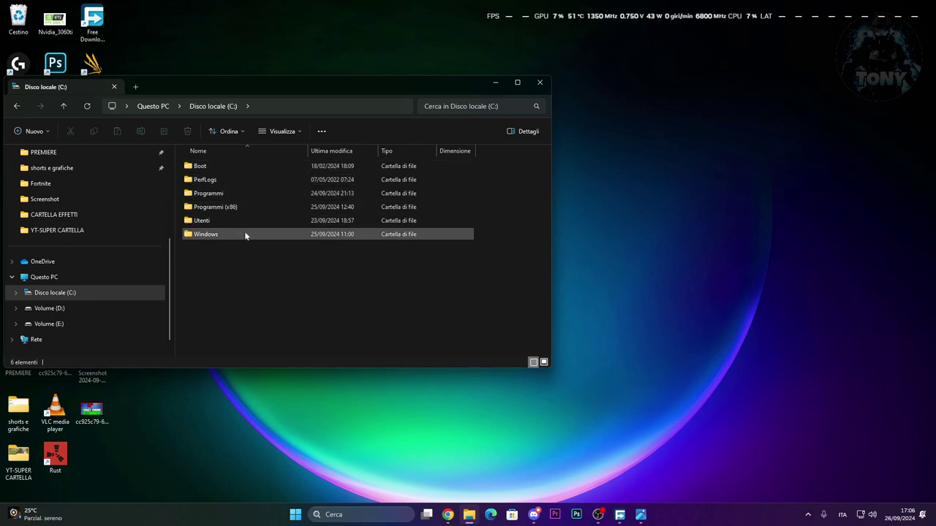
{"action": "double_click", "coordinate": [243, 236]}
{"action": "scroll", "coordinate": [276, 281], "scroll_direction": "down", "scroll_amount": 5}
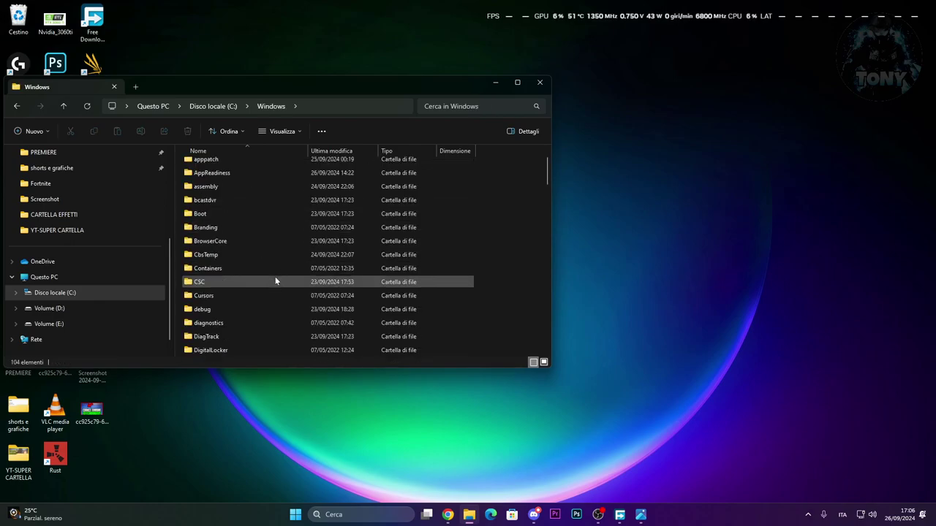
{"action": "scroll", "coordinate": [276, 281], "scroll_direction": "down", "scroll_amount": 12}
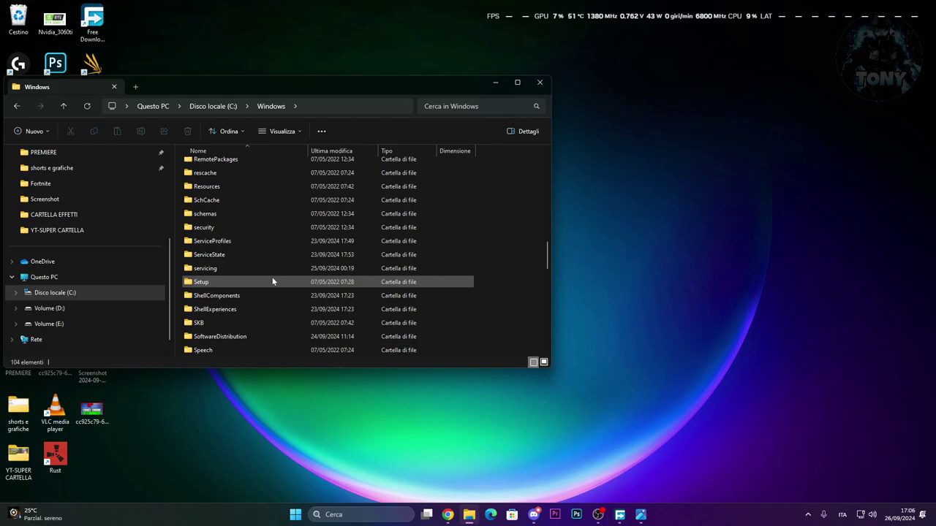
{"action": "double_click", "coordinate": [272, 255]}
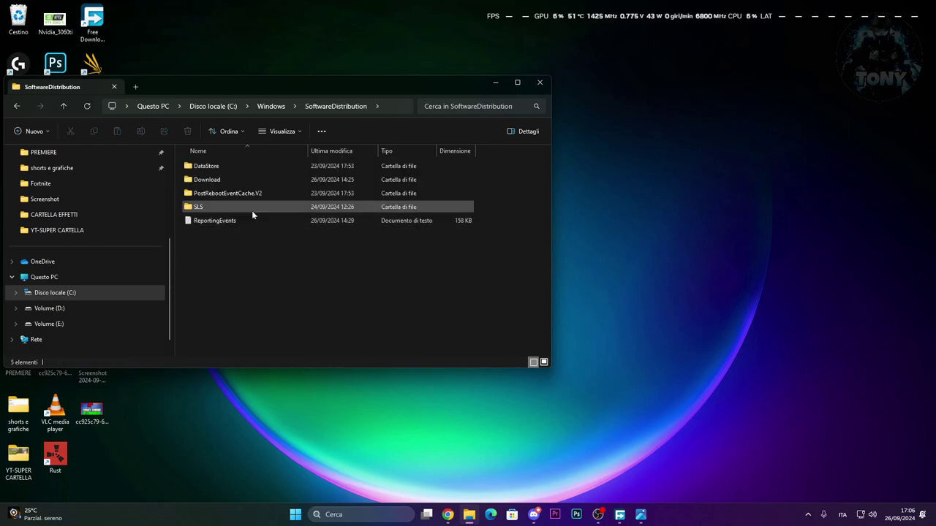
Delete the Download folder from SoftwareDistribution, granting the administrator permission for the deletion.
{"action": "left_click", "coordinate": [248, 178]}
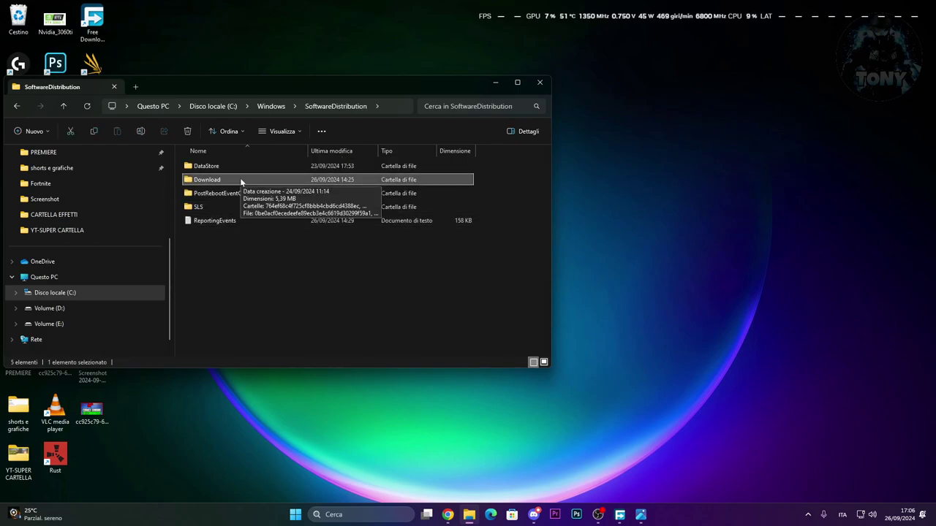
{"action": "key", "text": "Delete"}
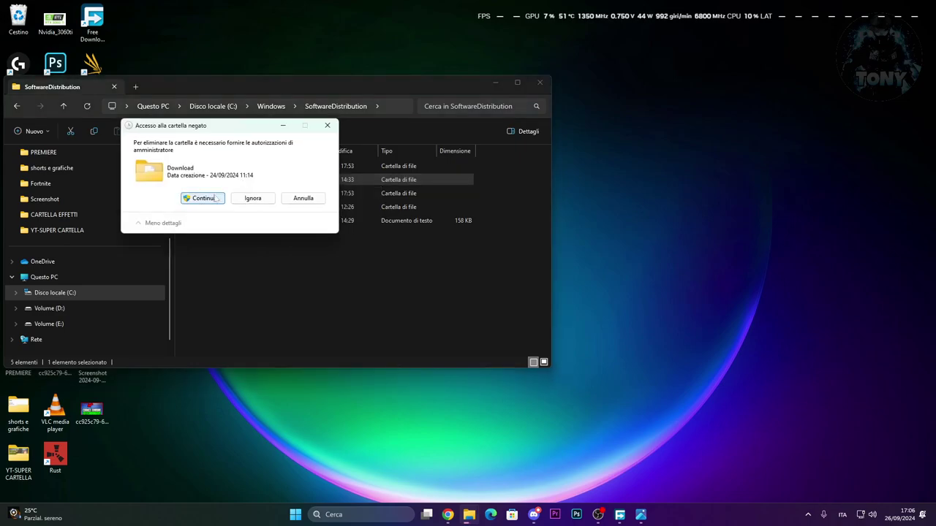
{"action": "left_click", "coordinate": [206, 196]}
Empty the Recycle Bin (Cestino) permanently and close the File Explorer window.
{"action": "left_click_drag", "start_coordinate": [227, 87], "coordinate": [297, 91]}
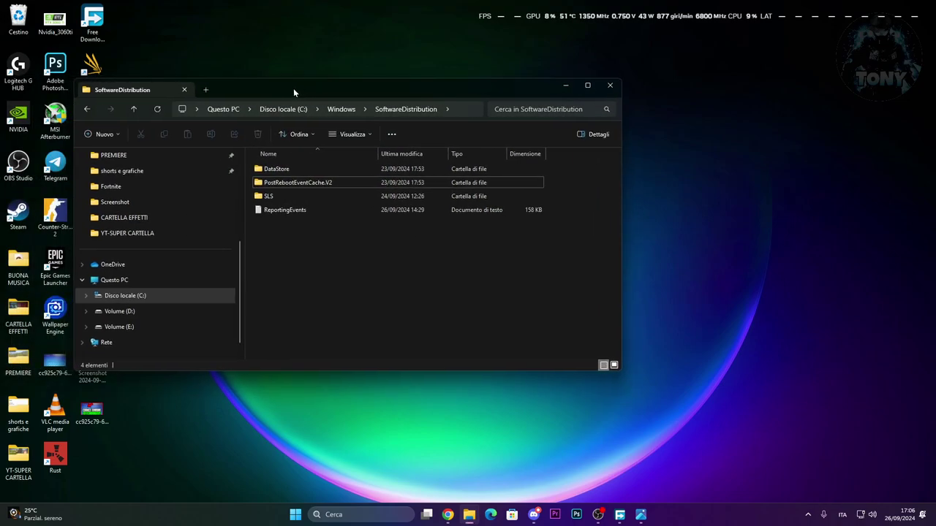
{"action": "right_click", "coordinate": [38, 27]}
{"action": "right_click", "coordinate": [28, 26]}
{"action": "left_click", "coordinate": [73, 69]}
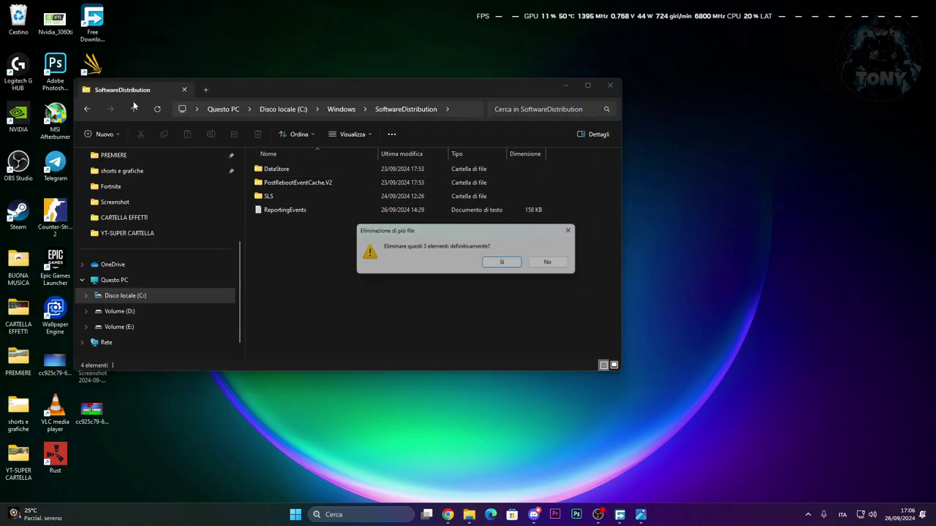
{"action": "left_click", "coordinate": [504, 265]}
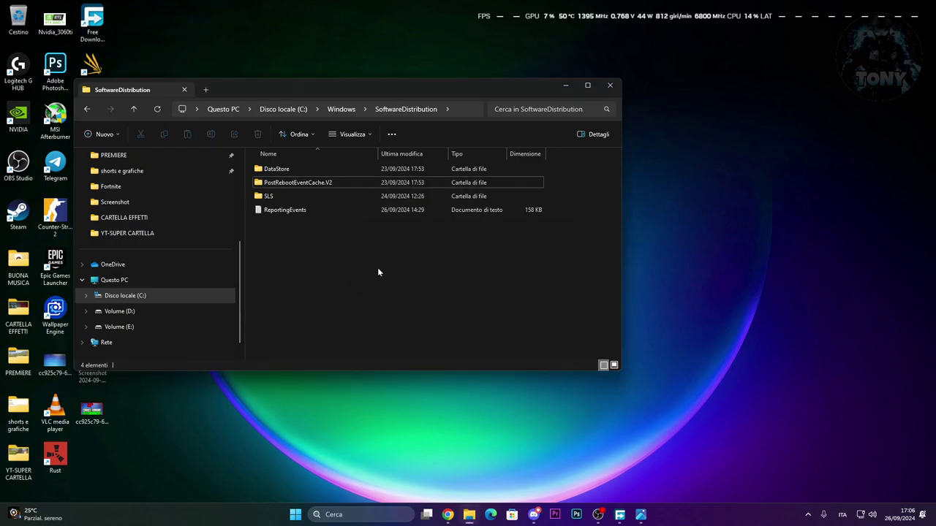
{"action": "left_click", "coordinate": [611, 89]}
Search for the Windows Update settings, open them and start a check for available updates.
{"action": "left_click", "coordinate": [362, 516]}
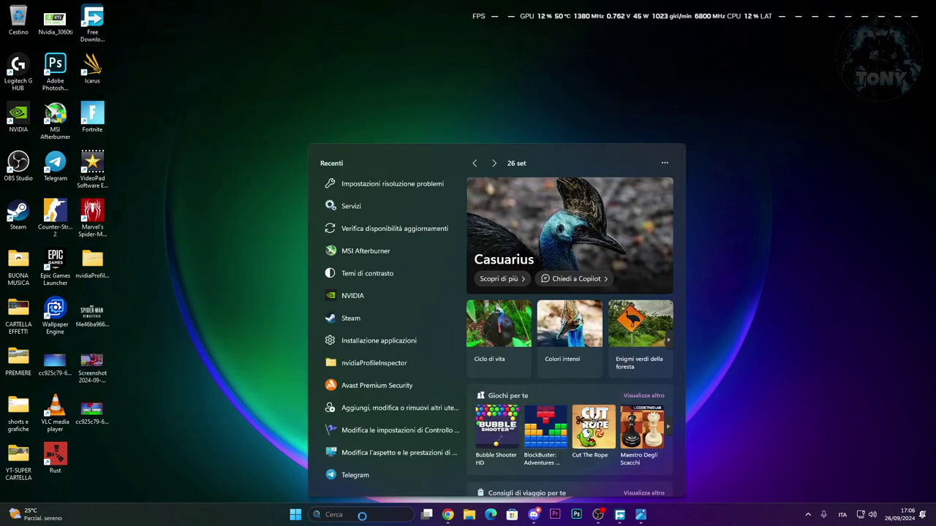
{"action": "type", "text": "WIN"}
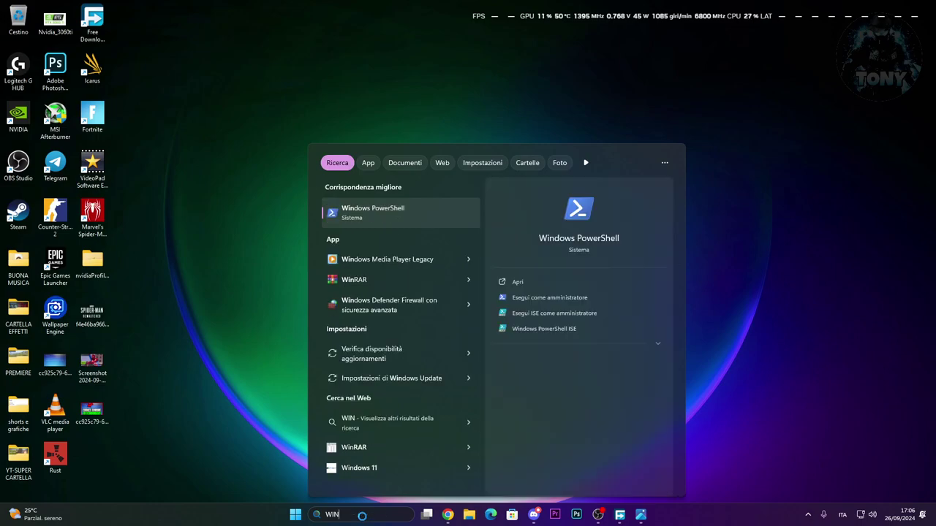
{"action": "left_click", "coordinate": [410, 355]}
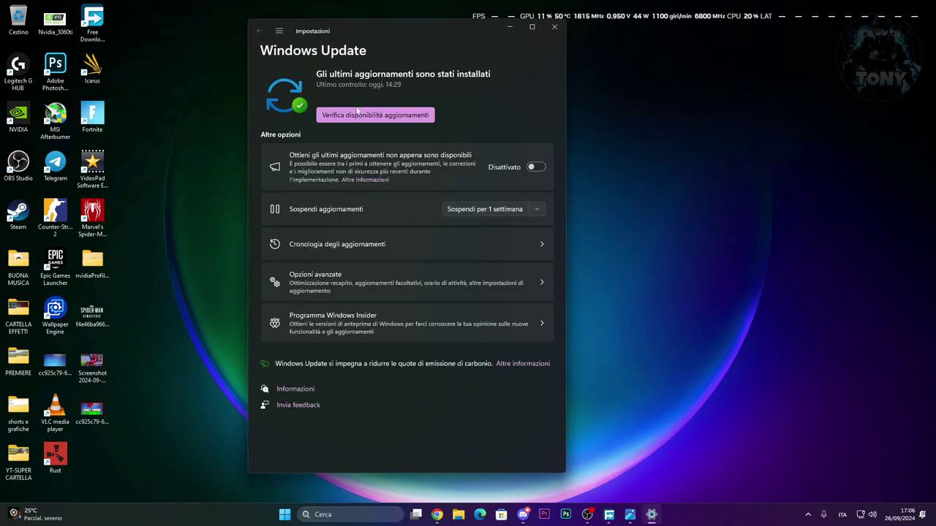
{"action": "left_click", "coordinate": [358, 114]}
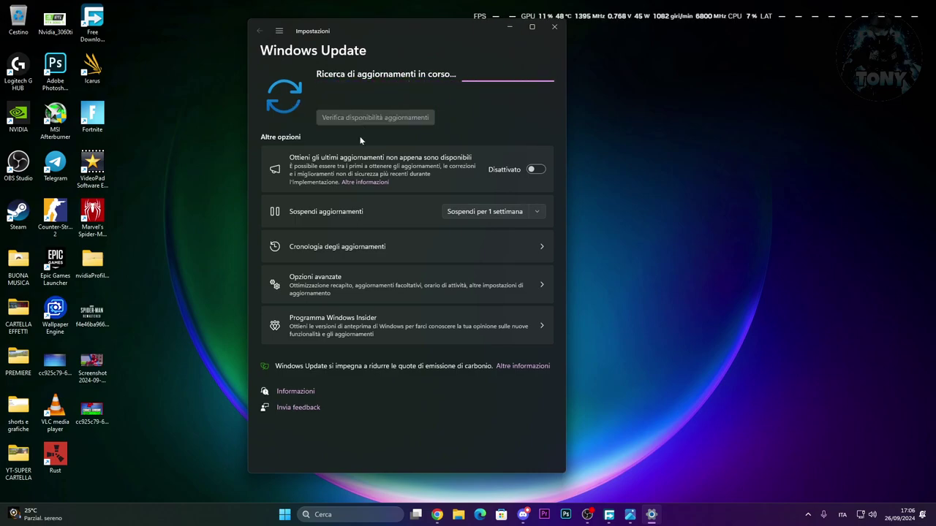
View the Windows Update advanced options and the update history, returning to the main Windows Update page.
{"action": "left_click", "coordinate": [354, 285]}
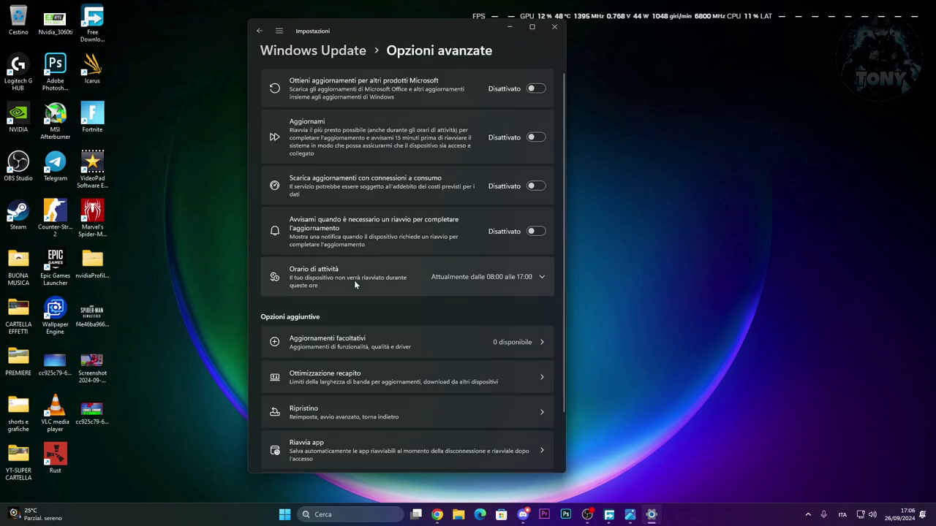
{"action": "left_click", "coordinate": [259, 32]}
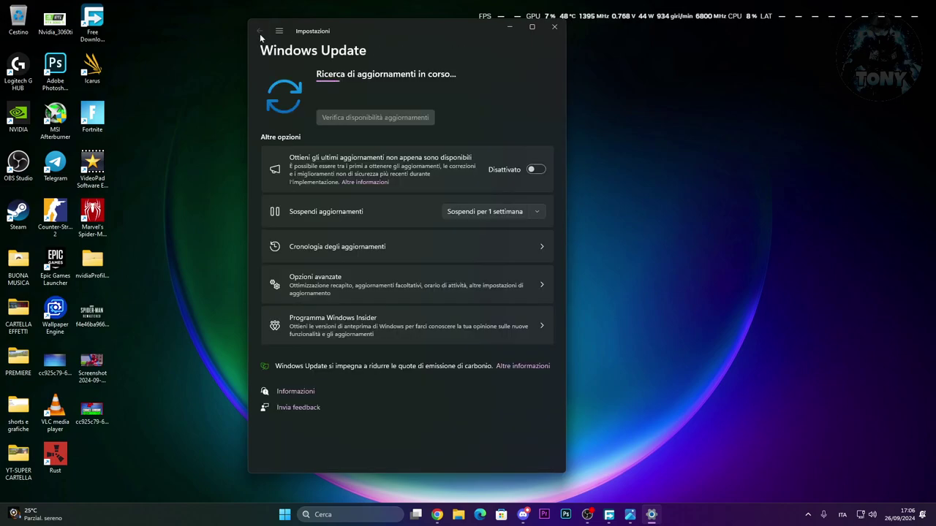
{"action": "left_click", "coordinate": [351, 247]}
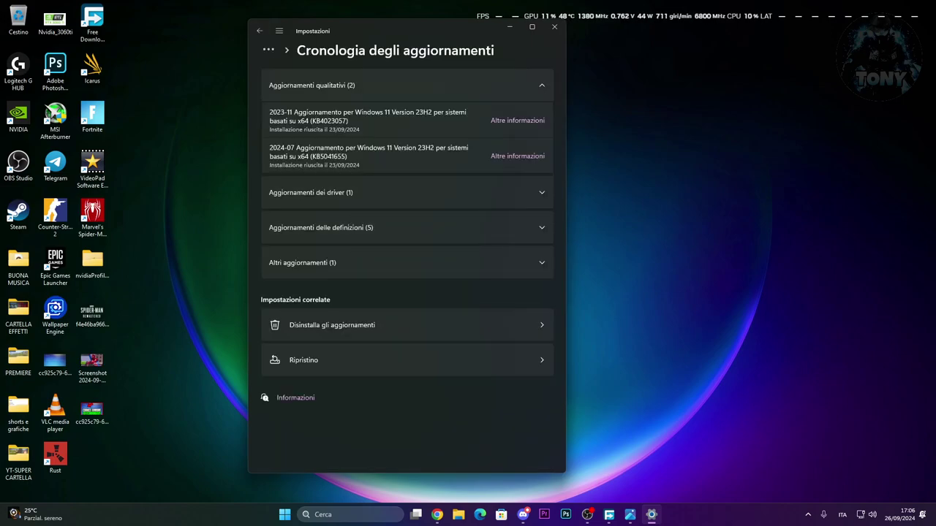
{"action": "left_click", "coordinate": [259, 31]}
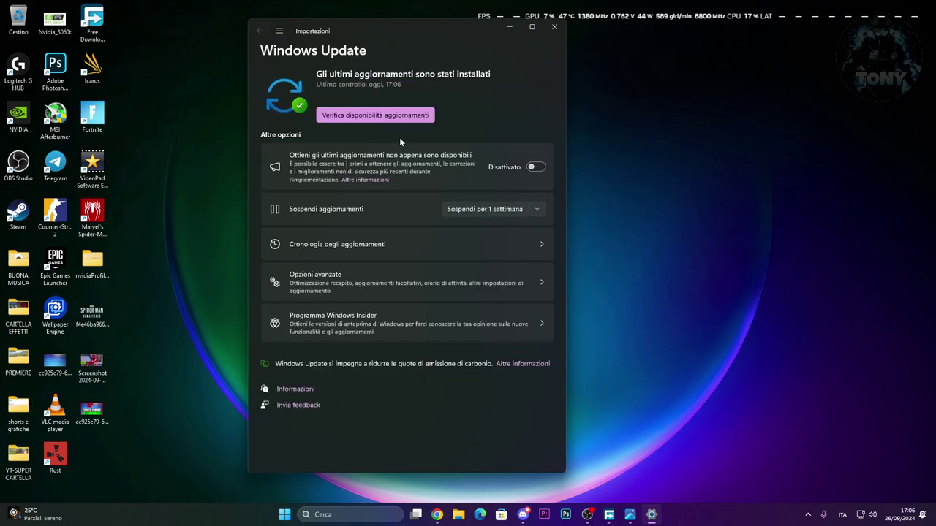
Run another check for available updates, view the update history and return to the Windows Update page.
{"action": "left_click", "coordinate": [378, 117]}
{"action": "left_click_drag", "start_coordinate": [400, 30], "coordinate": [411, 33]}
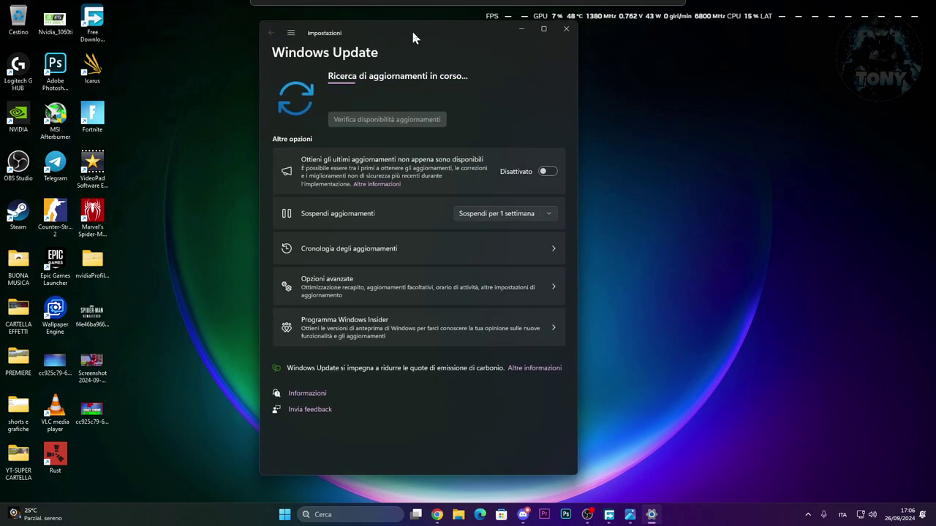
{"action": "left_click", "coordinate": [384, 249]}
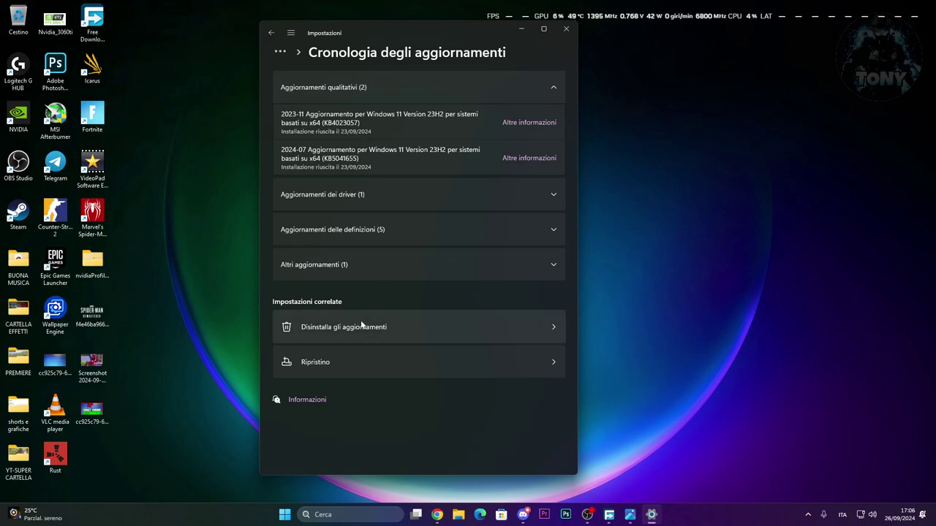
{"action": "left_click", "coordinate": [270, 32]}
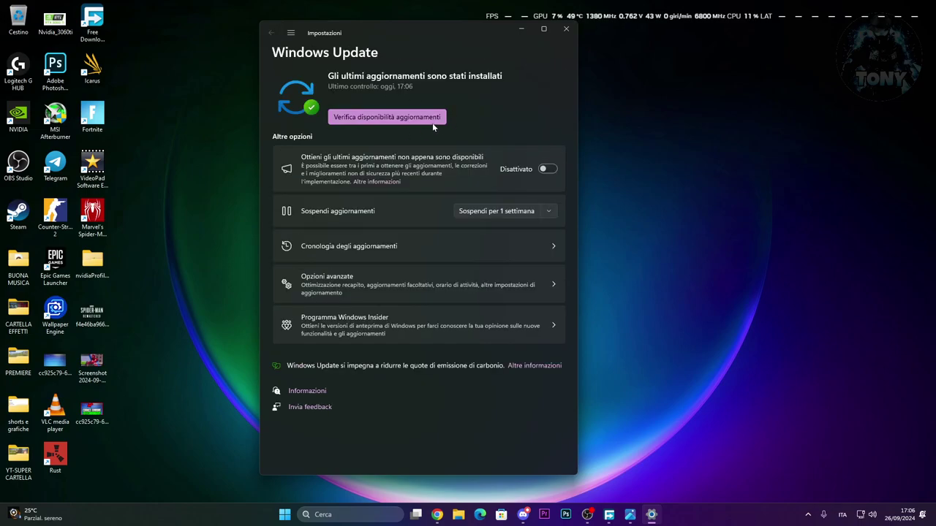
Bring up the power options for restarting the system.
{"action": "left_click", "coordinate": [285, 515]}
{"action": "left_click", "coordinate": [589, 481]}
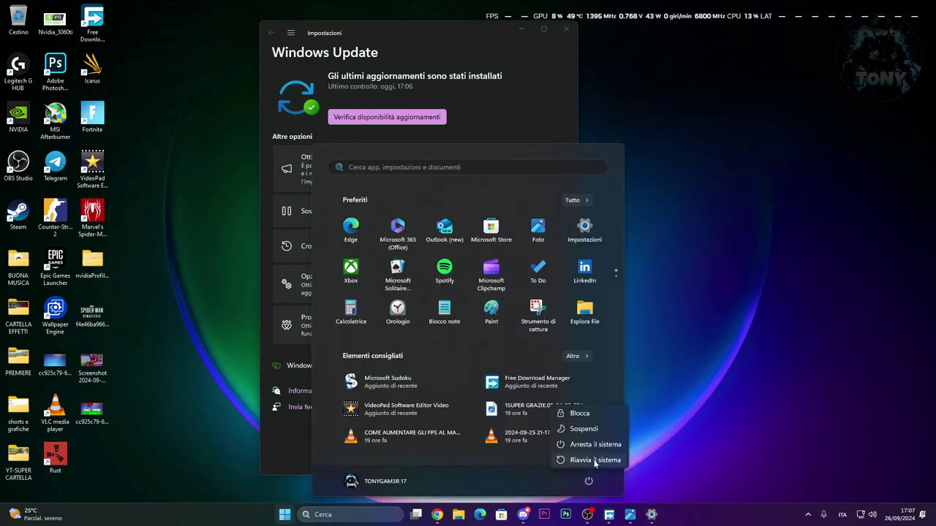